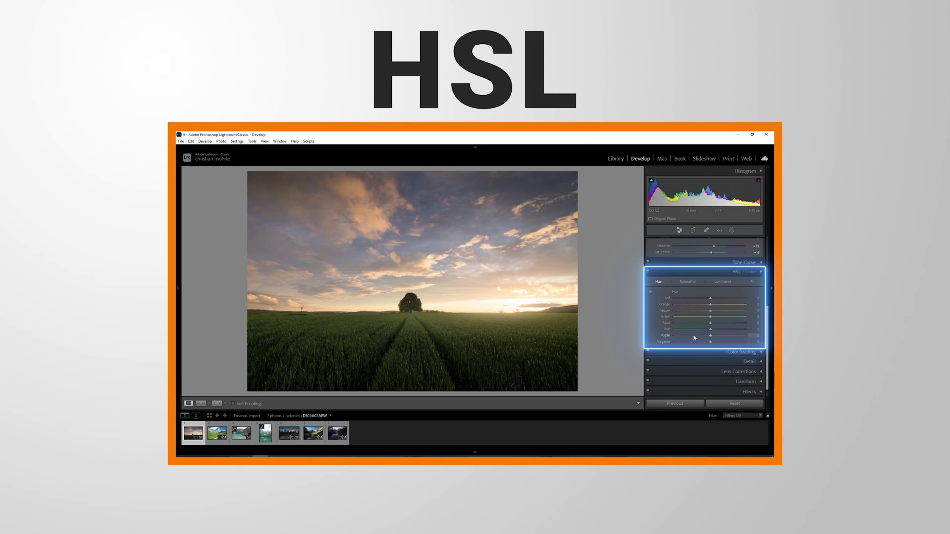
- Show the HSL / Color Hue sliders for the field-and-tree sunset photo, all reading 0
drag(710, 336, 683, 335)
mouse_move(710, 329)
mouse_down()
mouse_move(708, 304)
mouse_move(701, 318)
mouse_up()
click(688, 281)
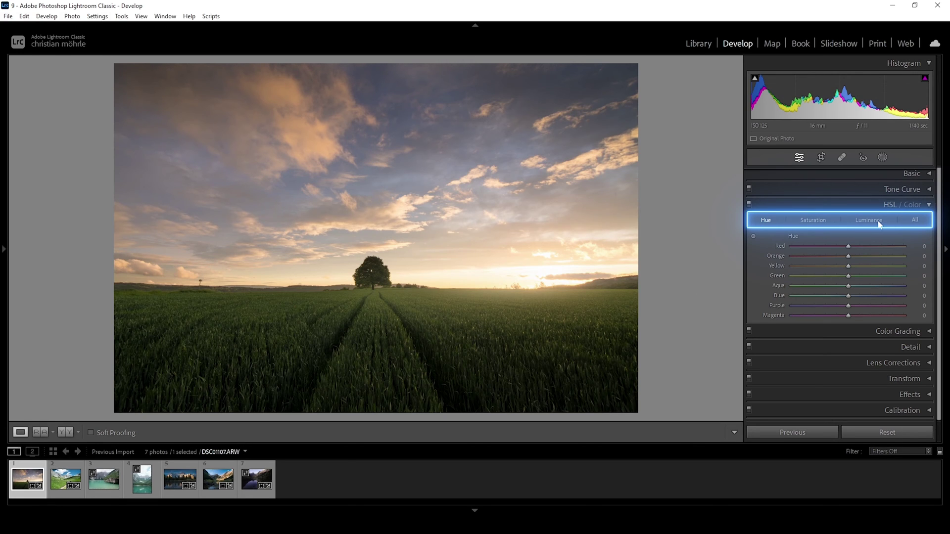
click(916, 220)
drag(936, 216, 770, 208)
click(769, 207)
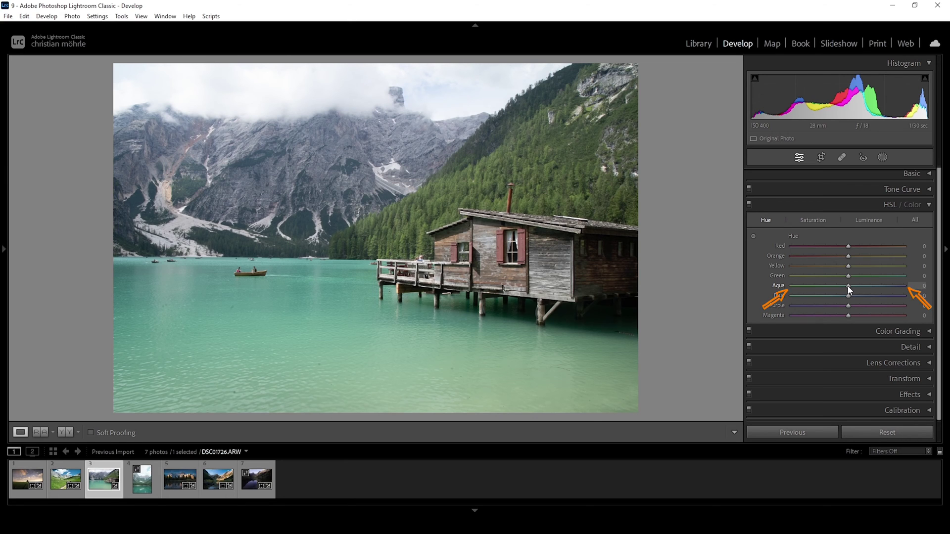
drag(849, 290, 812, 290)
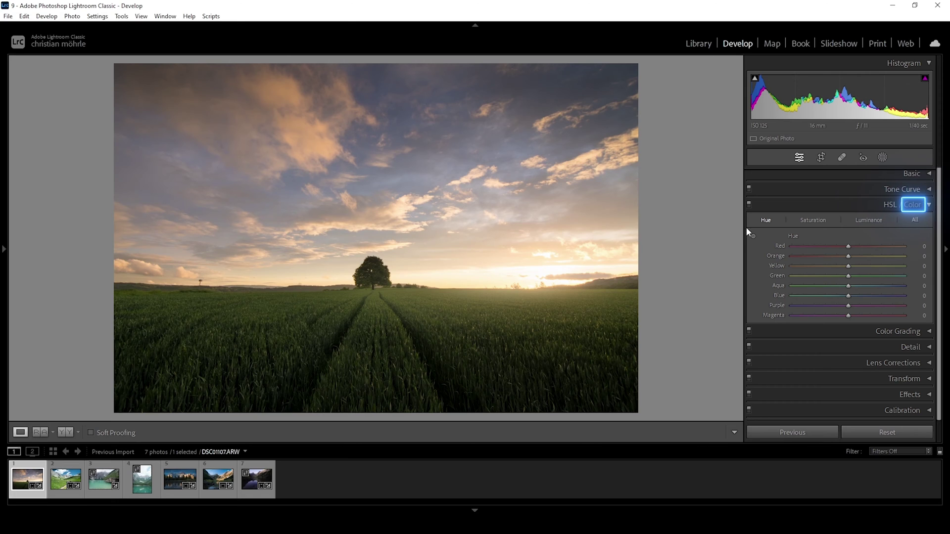
click(914, 205)
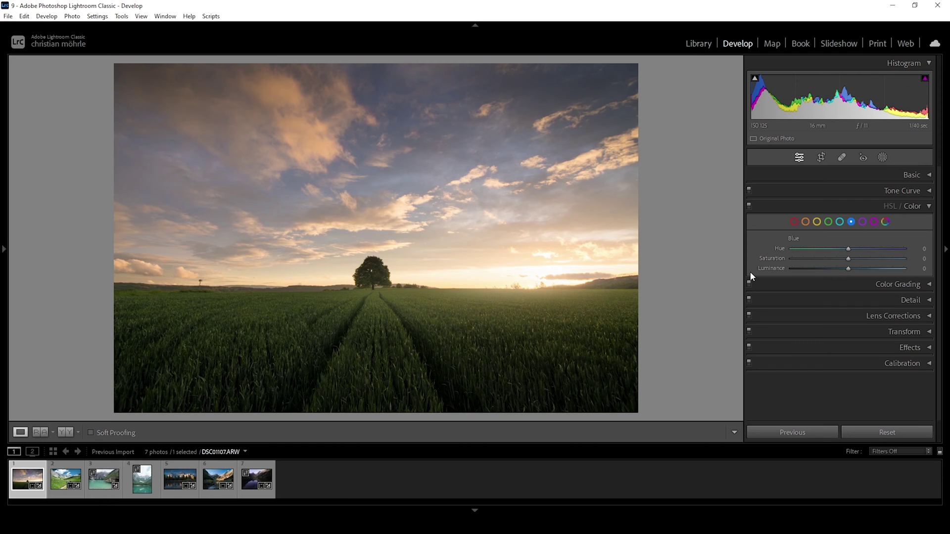
key(ctrl+alt+shift+h)
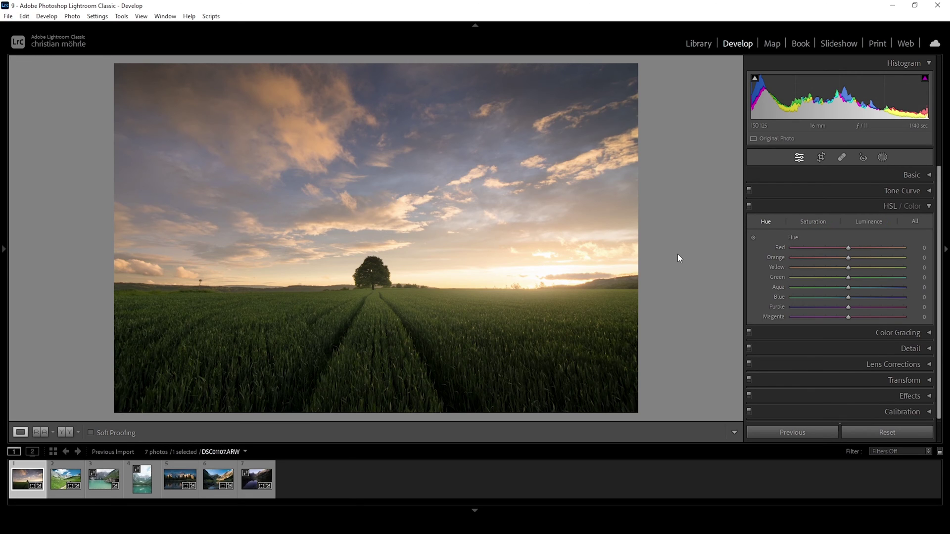
- Expand the Basic panel and briefly view the photo's existing masks before closing them
click(912, 174)
scroll(943, 216, down, 2)
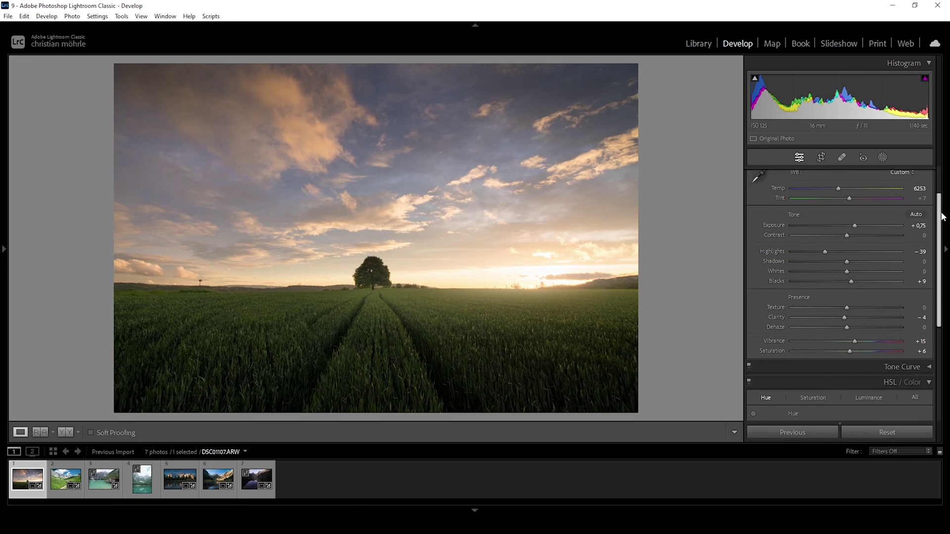
scroll(943, 217, up, 1)
click(883, 157)
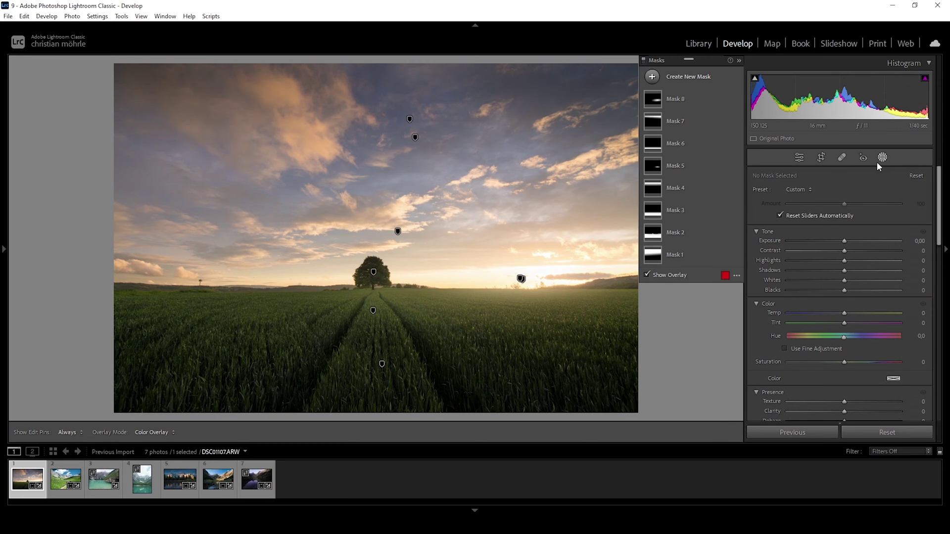
click(883, 157)
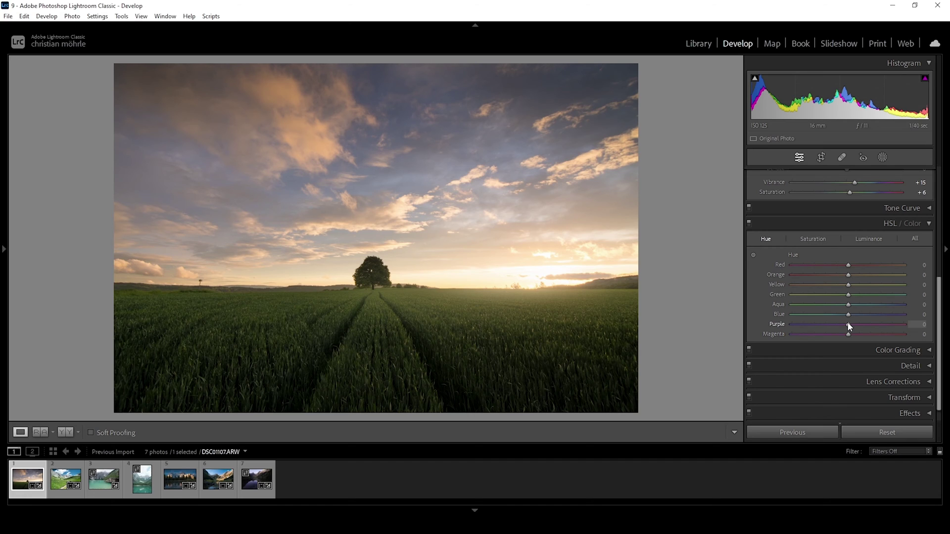
- Shift the hues to Purple −76, Blue −5, Yellow −14 and Orange −13
mouse_move(848, 324)
mouse_down()
mouse_move(806, 325)
mouse_move(846, 314)
mouse_up()
drag(848, 286, 840, 288)
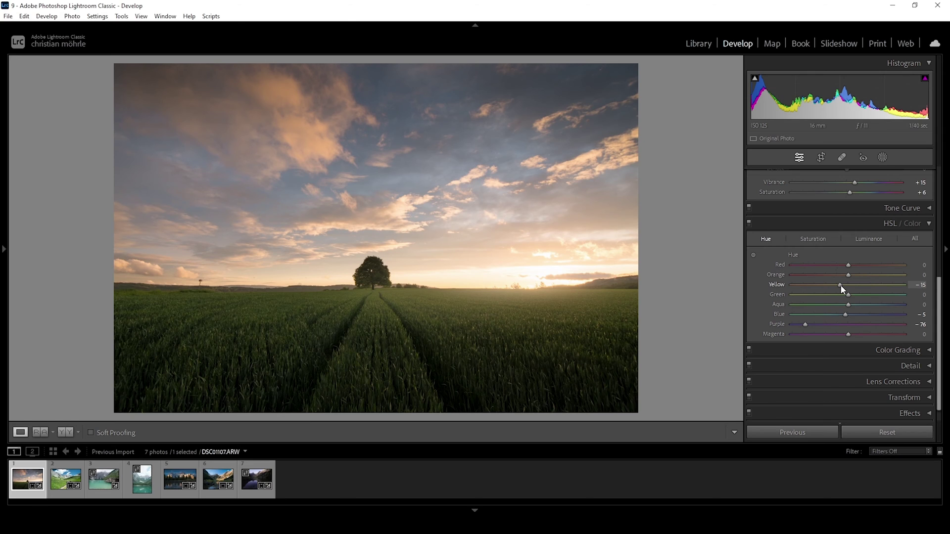
drag(839, 286, 782, 285)
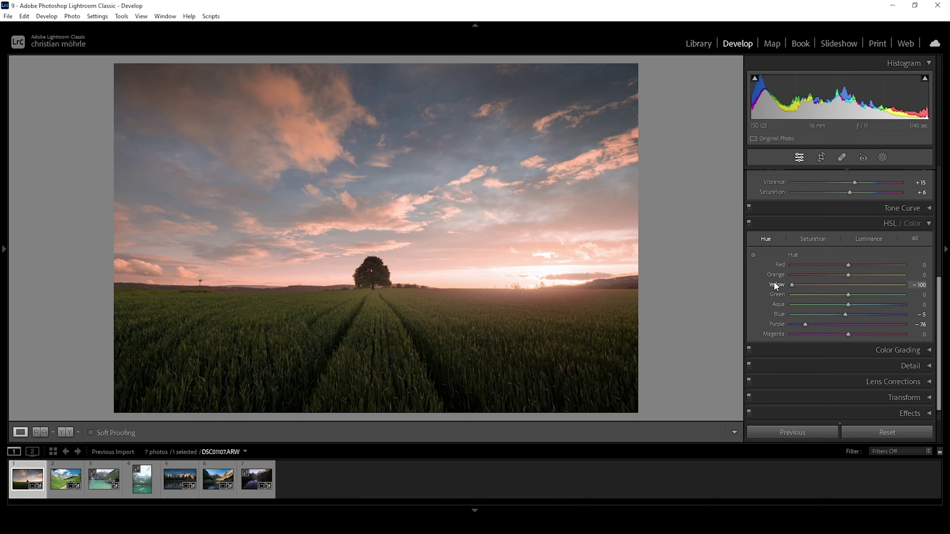
drag(793, 286, 841, 289)
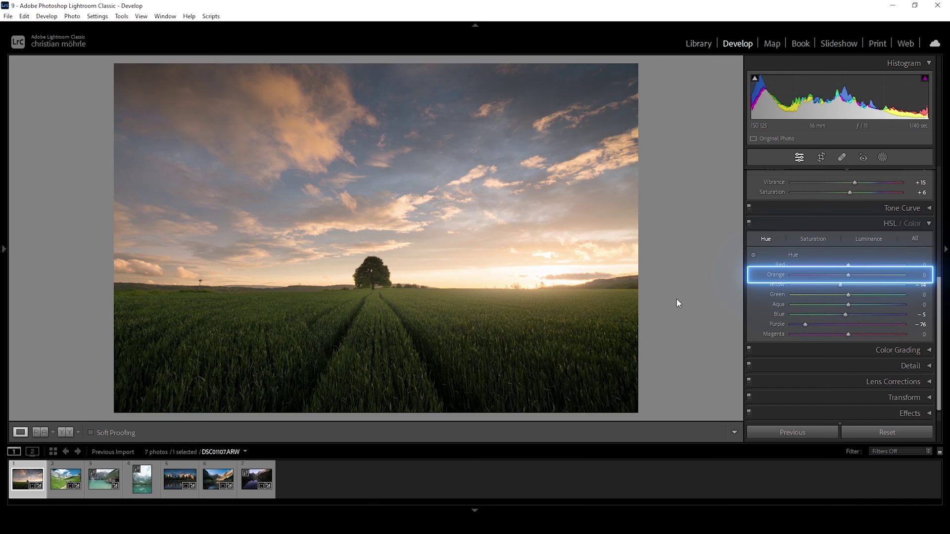
drag(849, 278, 844, 278)
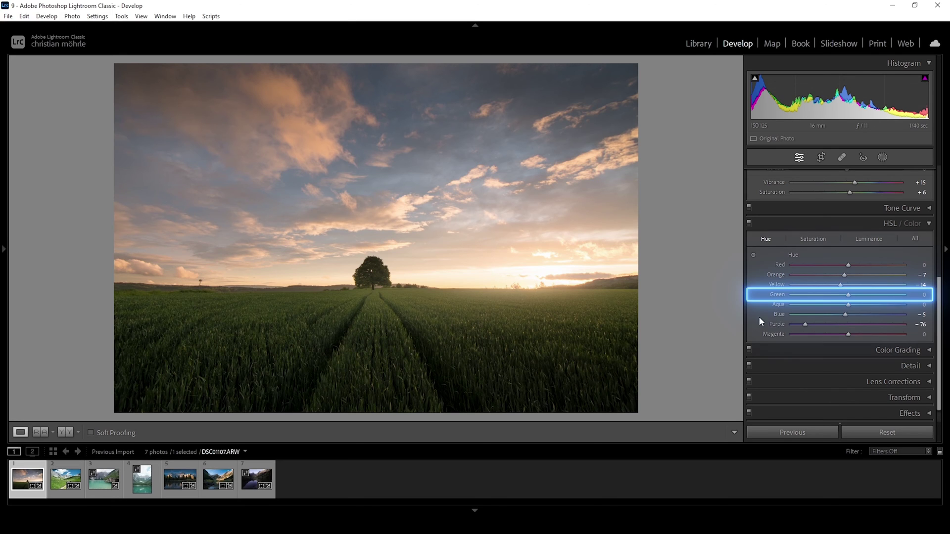
- Try the Green hue in both directions, settling at +22 for fresher field grass
drag(849, 295, 873, 298)
drag(873, 297, 822, 294)
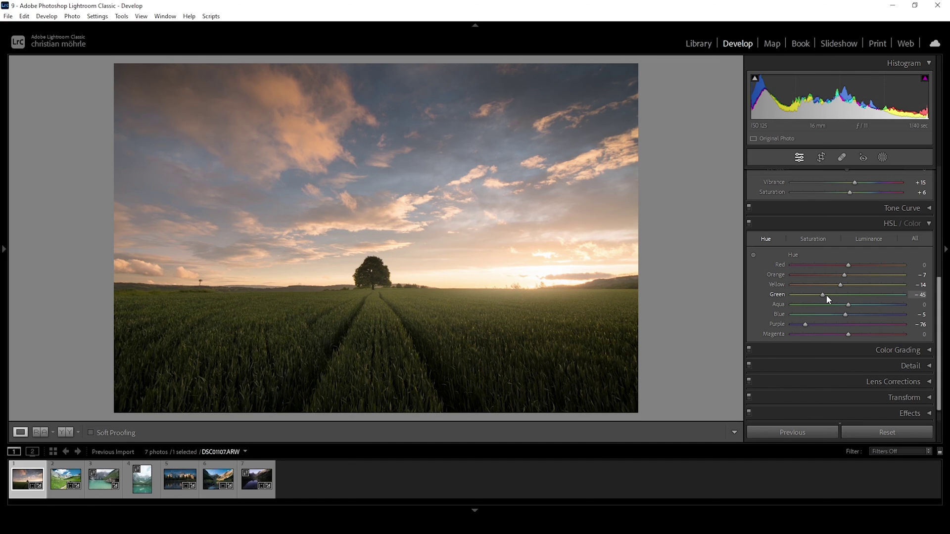
drag(827, 295, 862, 296)
- Toggle the HSL / Color adjustments on and off to compare, leaving them off
click(749, 223)
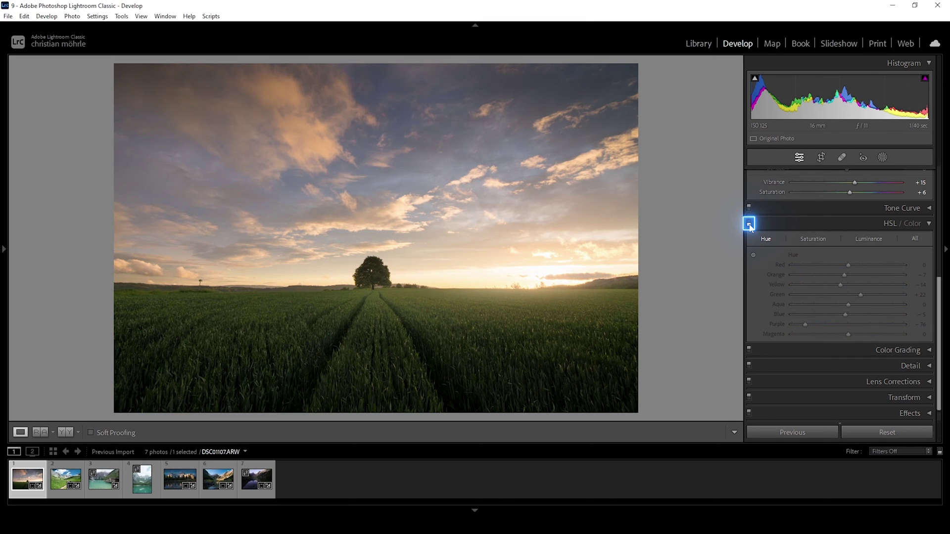
click(749, 224)
click(749, 223)
click(749, 224)
click(750, 224)
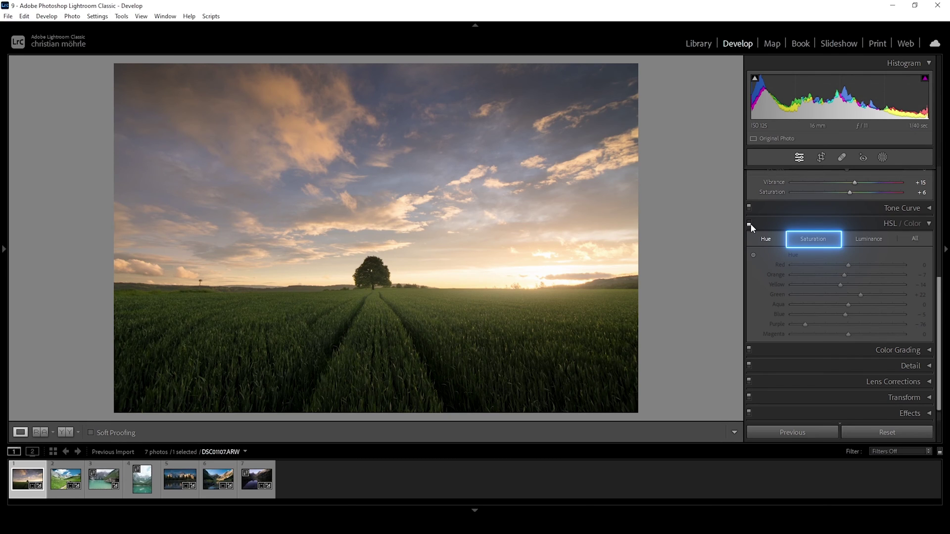
- Re-enable HSL and set saturation to Orange +52, Yellow +15, Blue +37 and Green −17
click(750, 223)
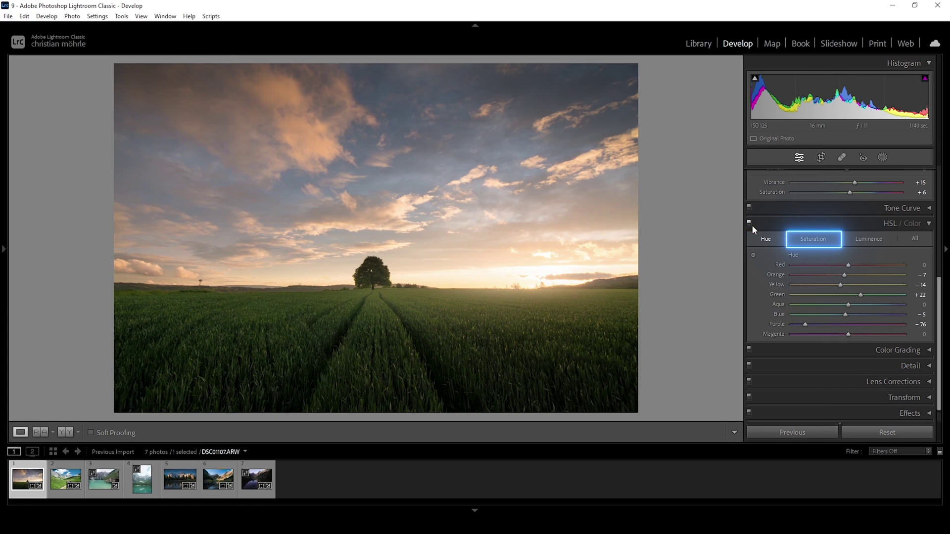
click(814, 235)
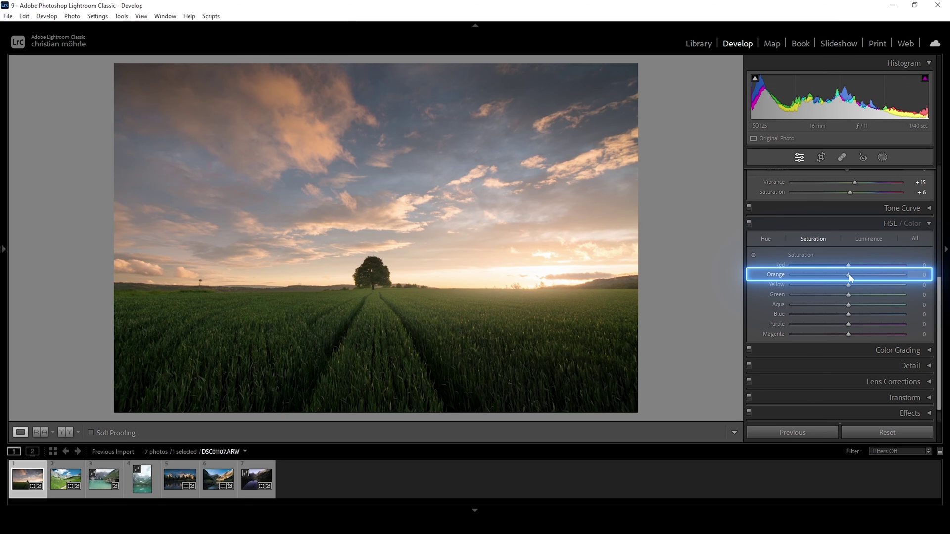
mouse_move(850, 277)
mouse_down()
mouse_move(878, 278)
mouse_move(860, 290)
mouse_up()
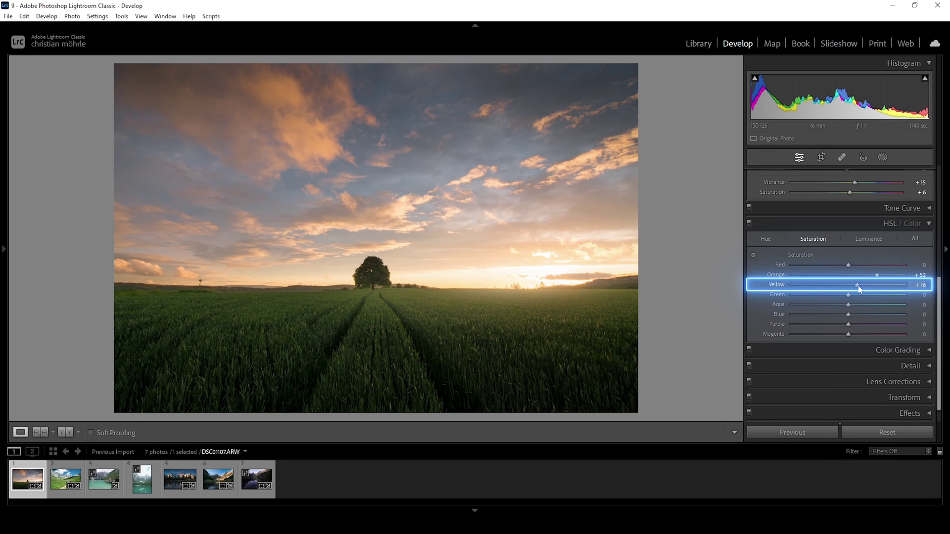
drag(860, 290, 857, 285)
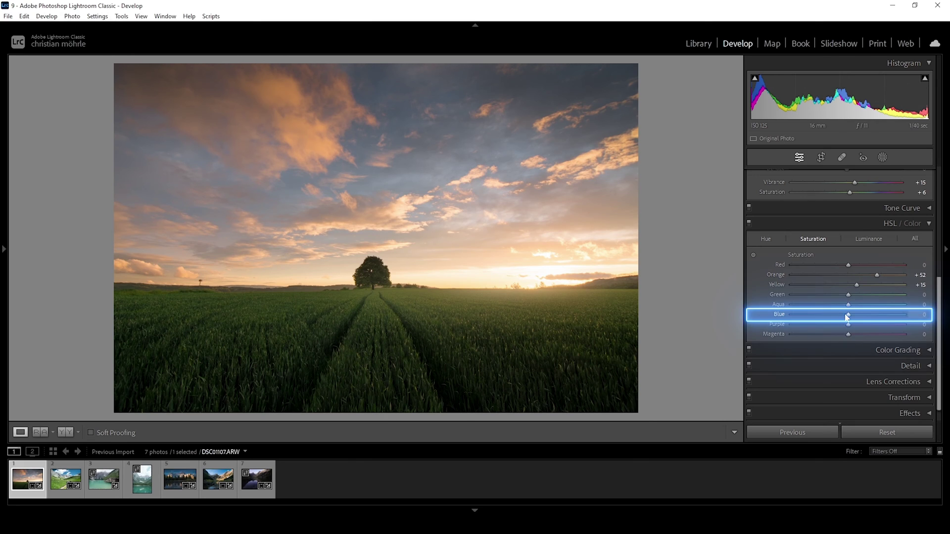
drag(850, 316, 869, 316)
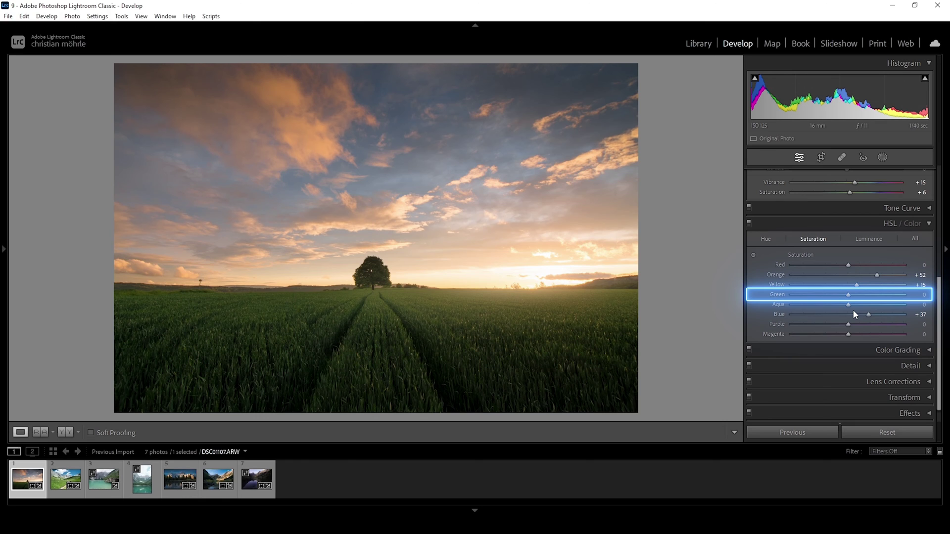
drag(851, 296, 841, 296)
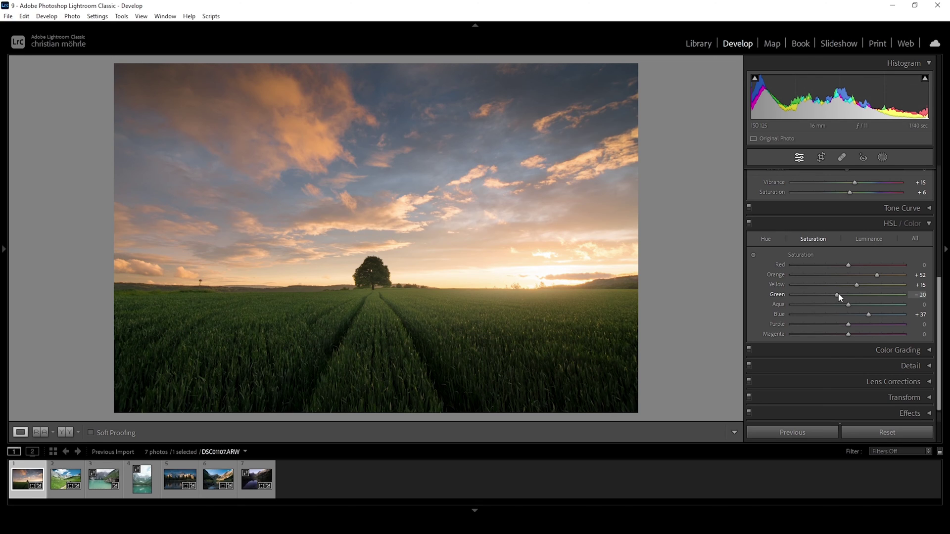
drag(838, 295, 840, 295)
drag(849, 265, 885, 260)
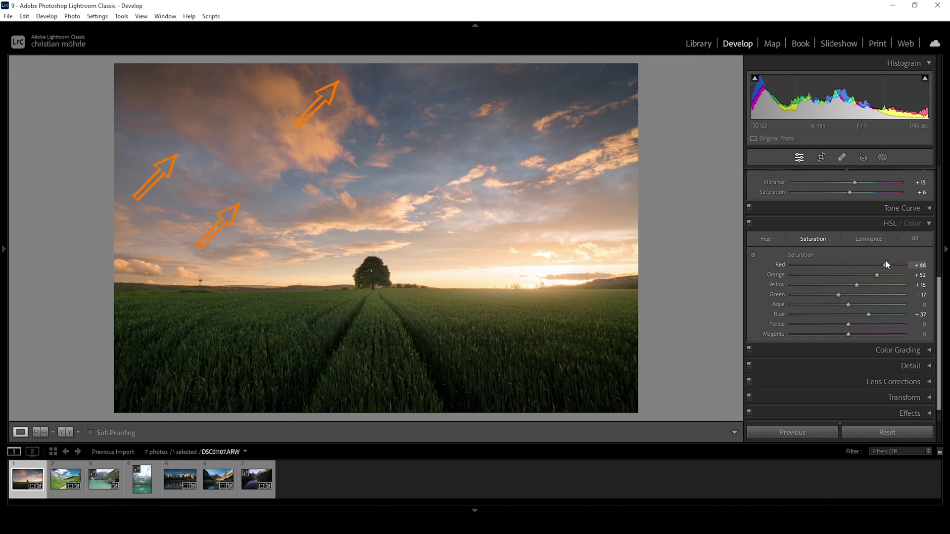
drag(886, 261, 896, 261)
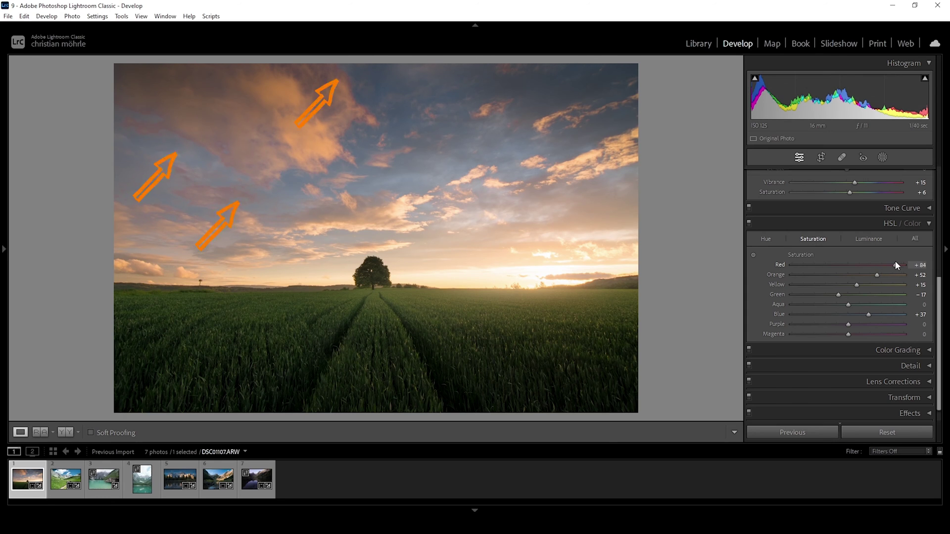
double_click(896, 265)
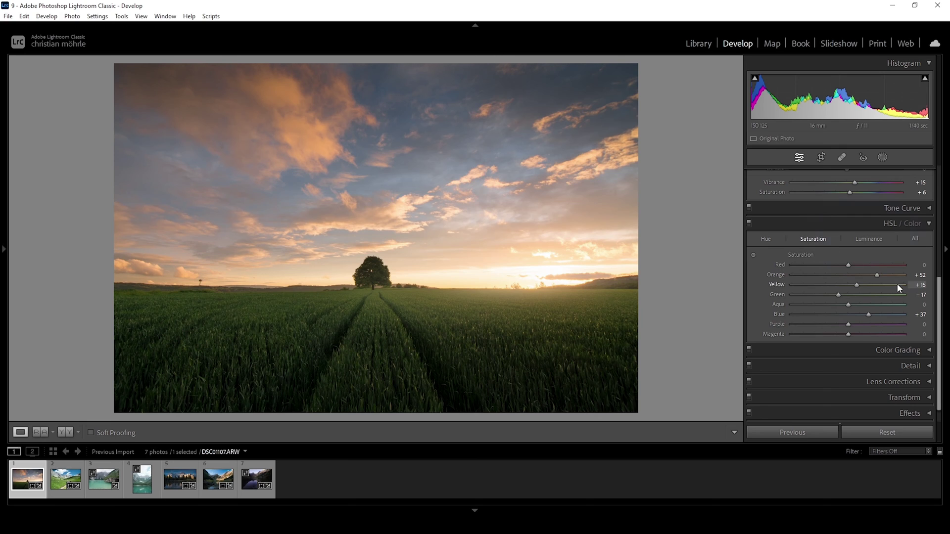
- Try Green luminance brighter then darker, ending at −83 to darken the wheat field
click(869, 240)
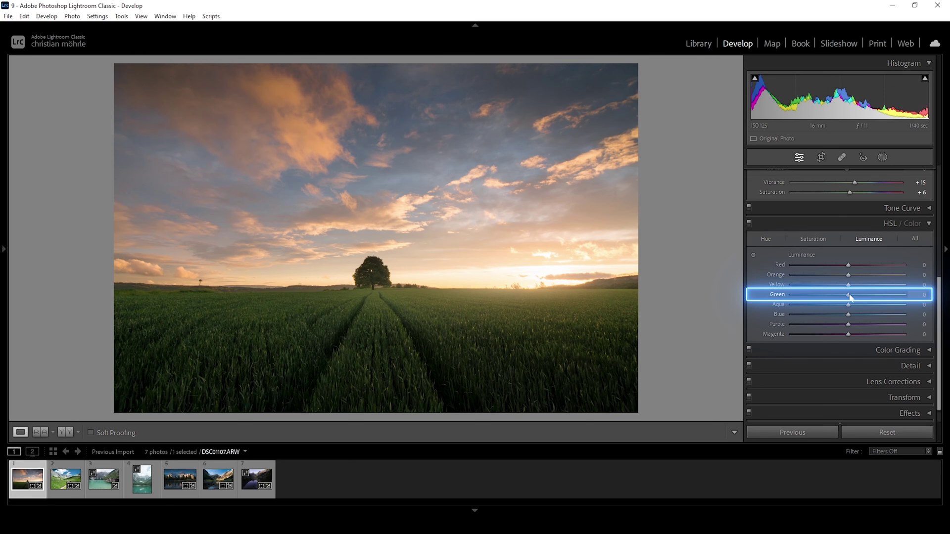
drag(849, 296, 913, 306)
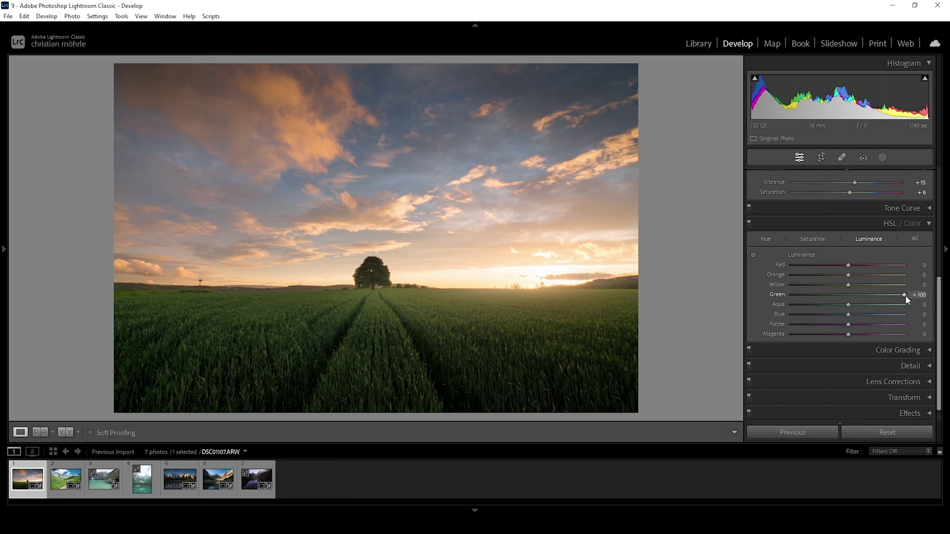
drag(904, 295, 812, 295)
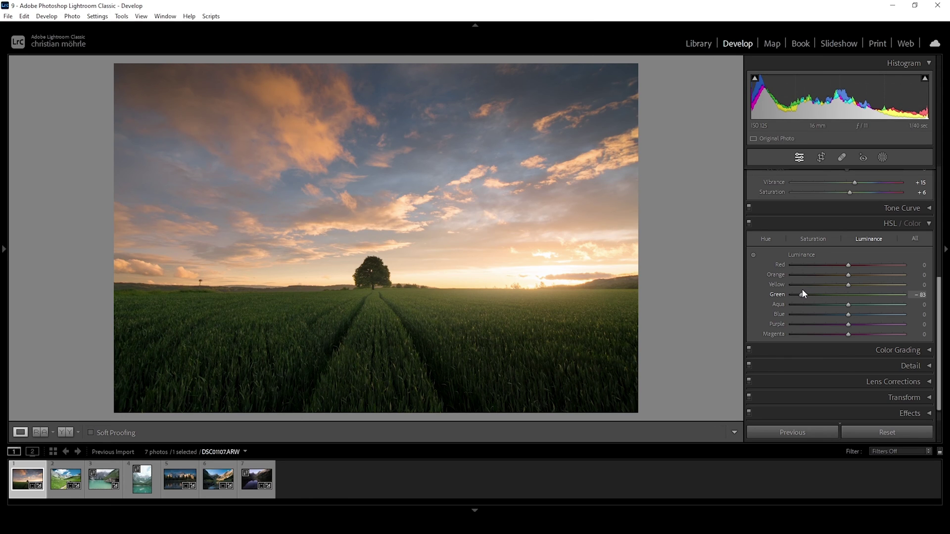
- Set luminance to Green +100, Blue −22 and Purple −31
drag(803, 294, 904, 294)
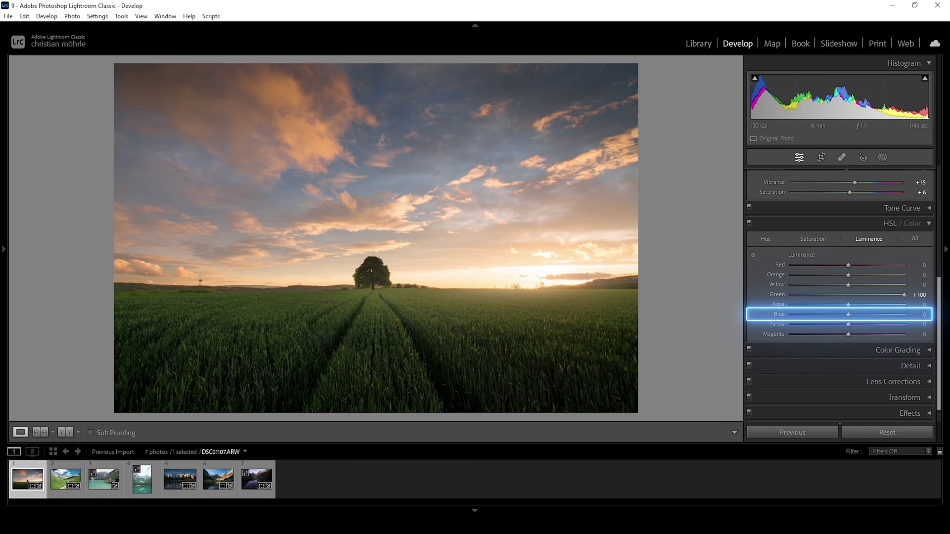
drag(849, 317, 791, 316)
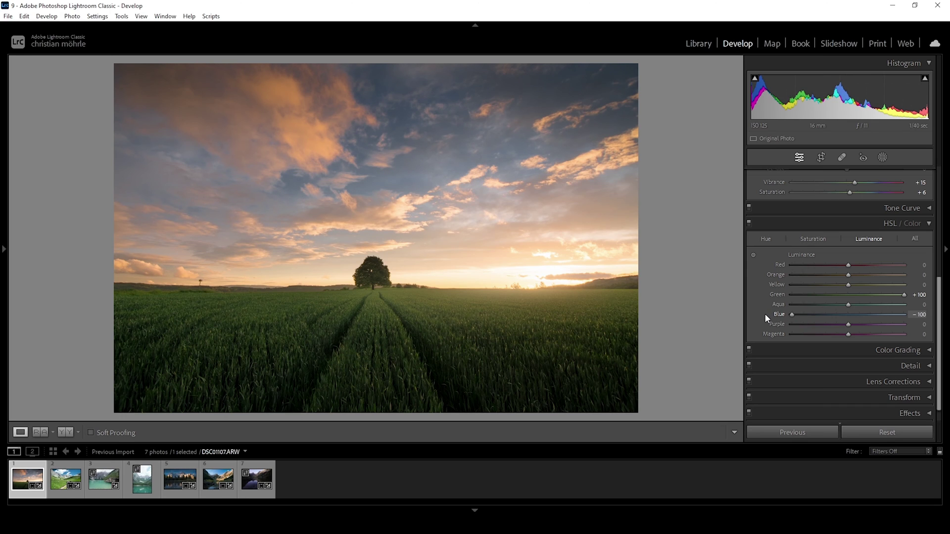
key(ctrl+z)
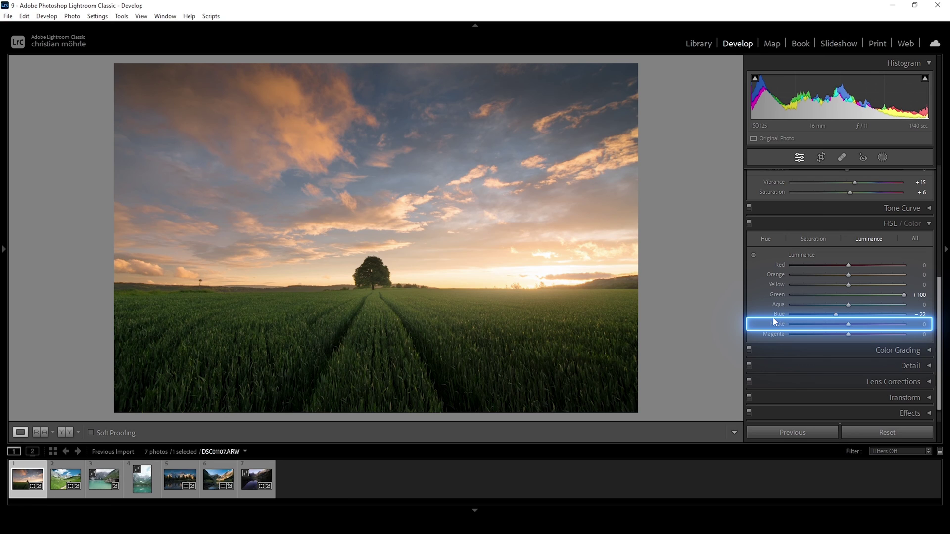
drag(848, 326, 840, 327)
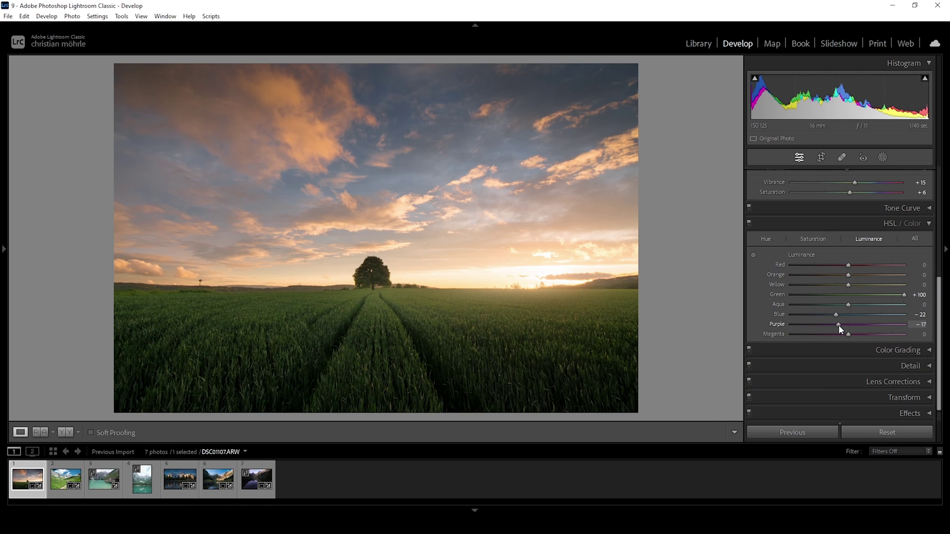
drag(838, 326, 830, 326)
- Switch the HSL edits off and back on to compare the sunset photo before and after
click(750, 223)
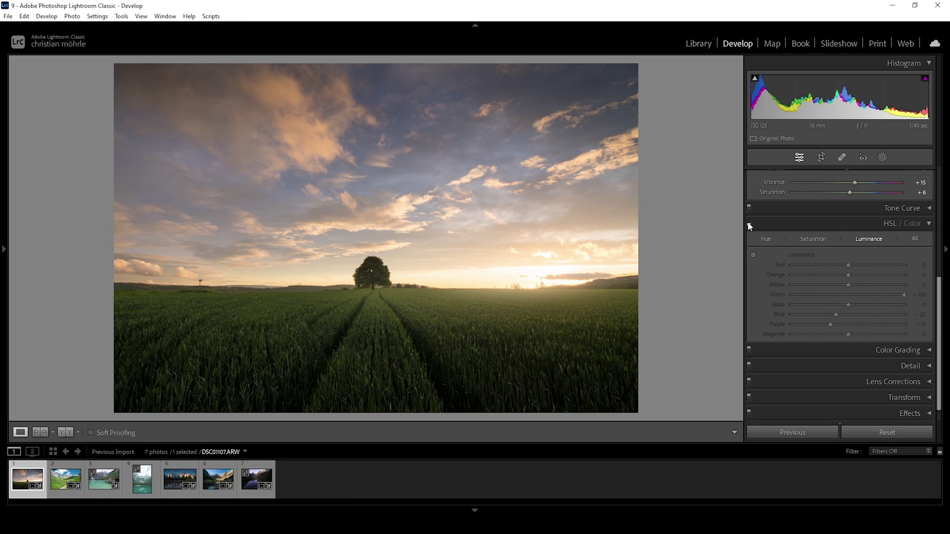
click(750, 224)
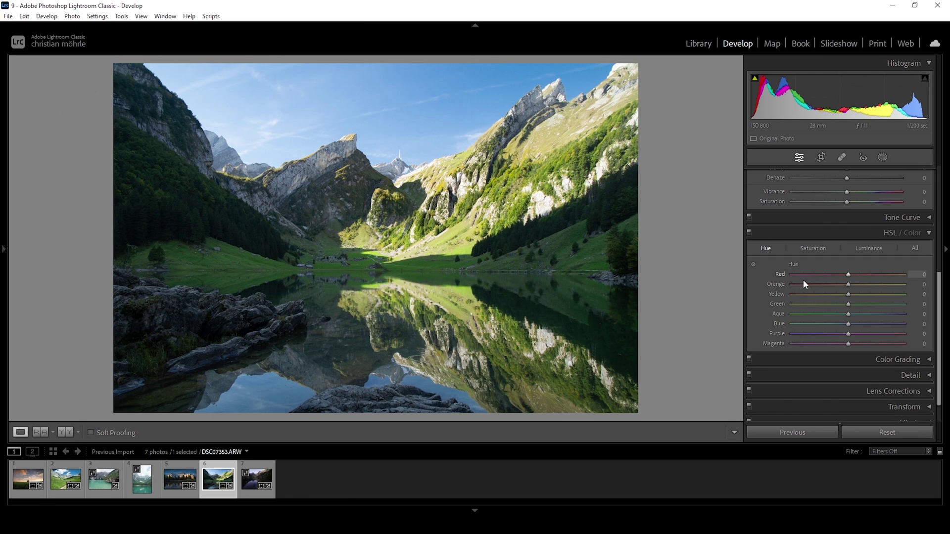
- Set Yellow and Green hue to −100 and raise Yellow saturation to about +60
drag(848, 294, 776, 294)
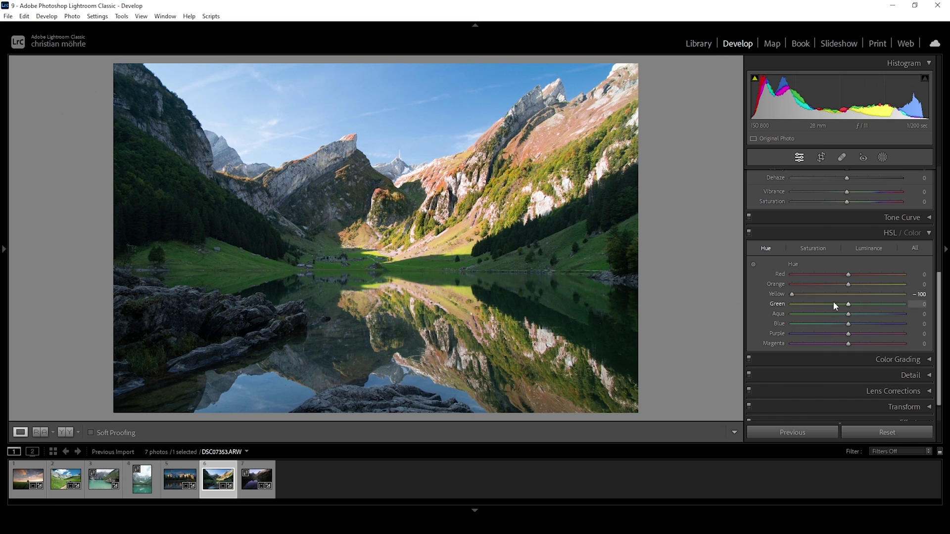
drag(841, 305, 766, 301)
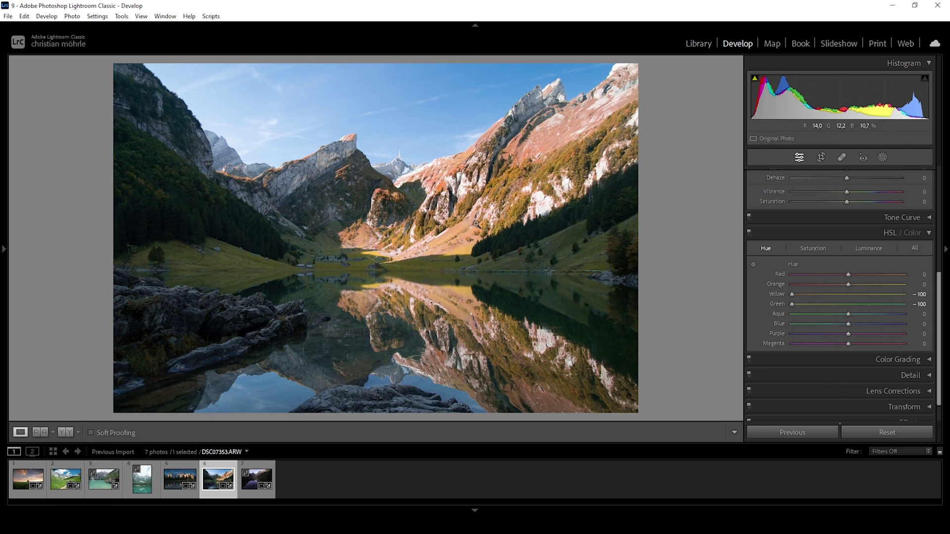
click(808, 250)
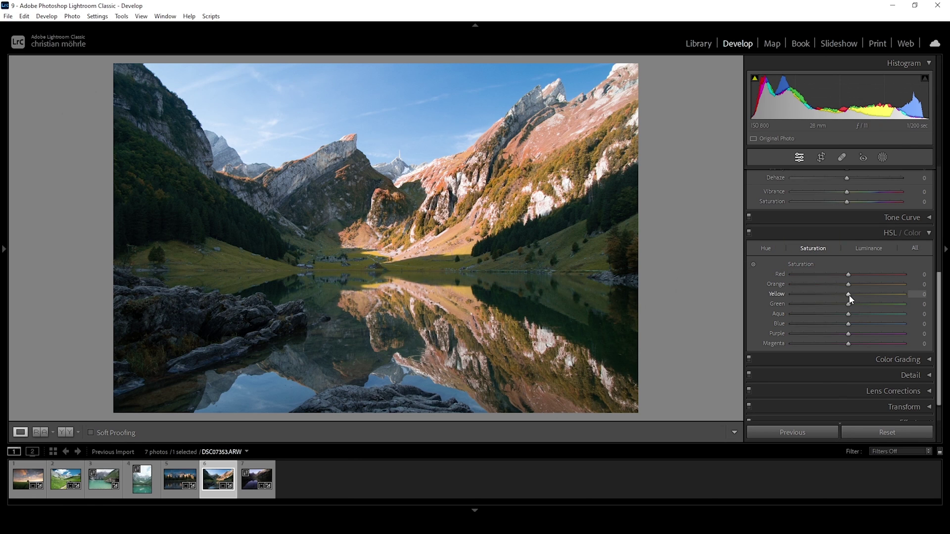
drag(850, 296, 882, 292)
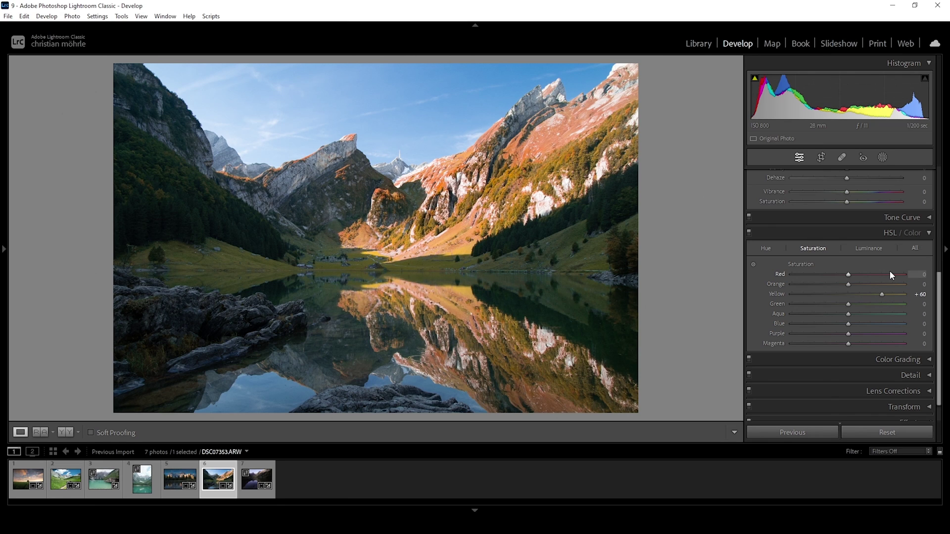
- Deepen the sky in the alpine meadow photo DSC01548.ARW by setting Blue luminance to −51
click(58, 495)
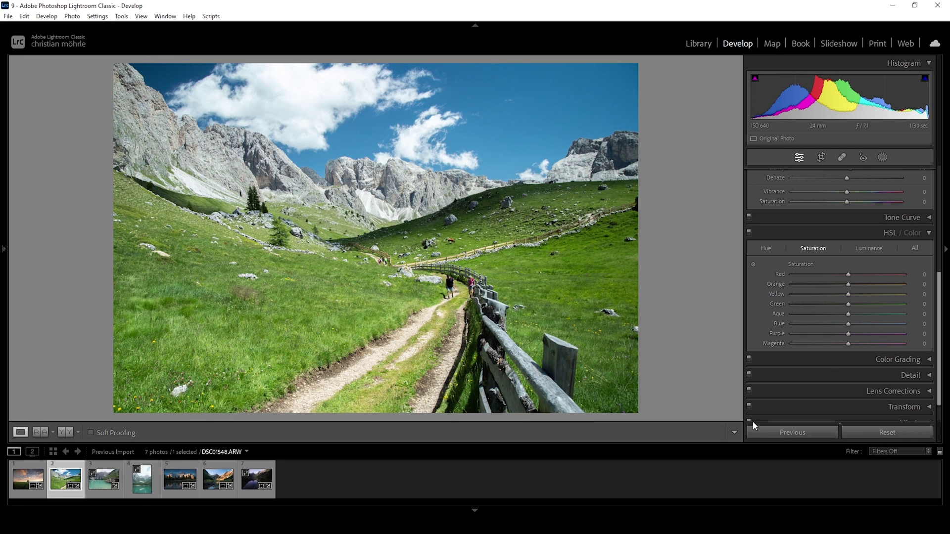
click(864, 253)
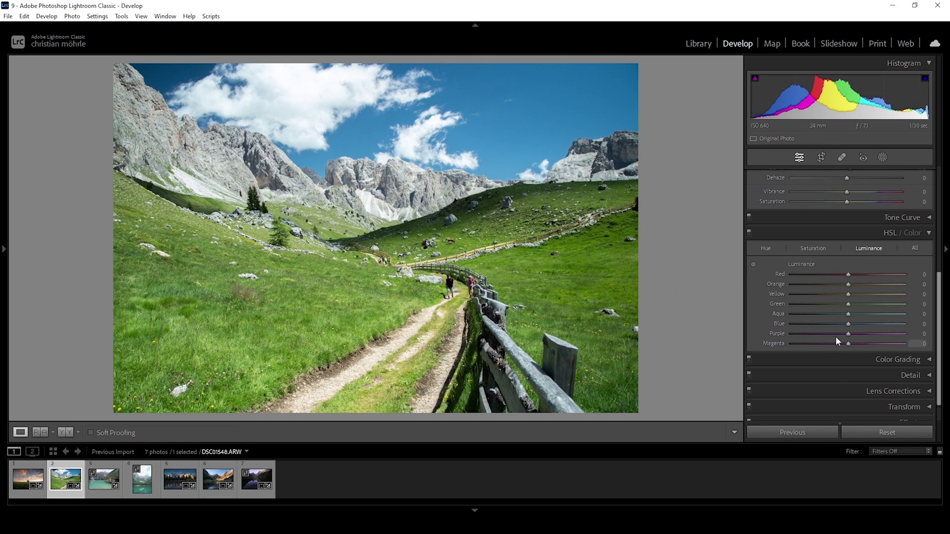
drag(848, 324, 821, 320)
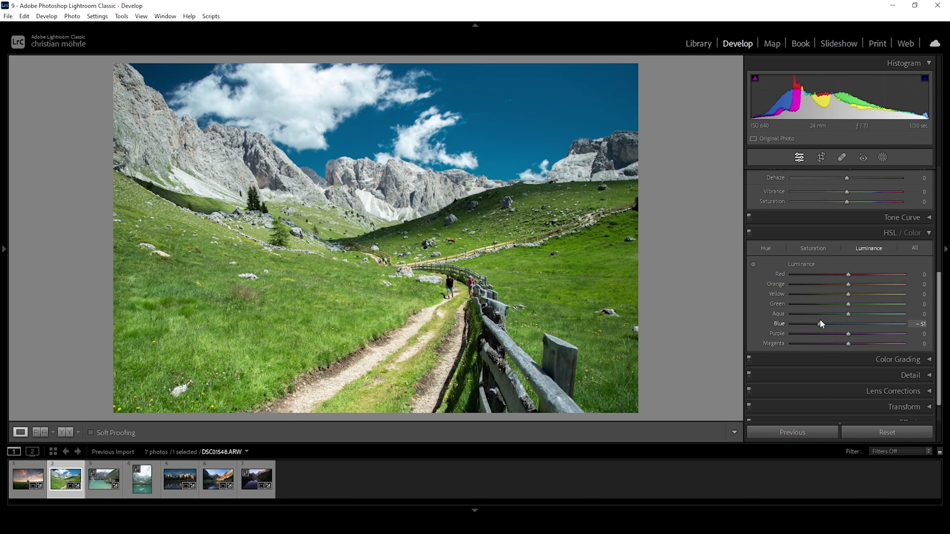